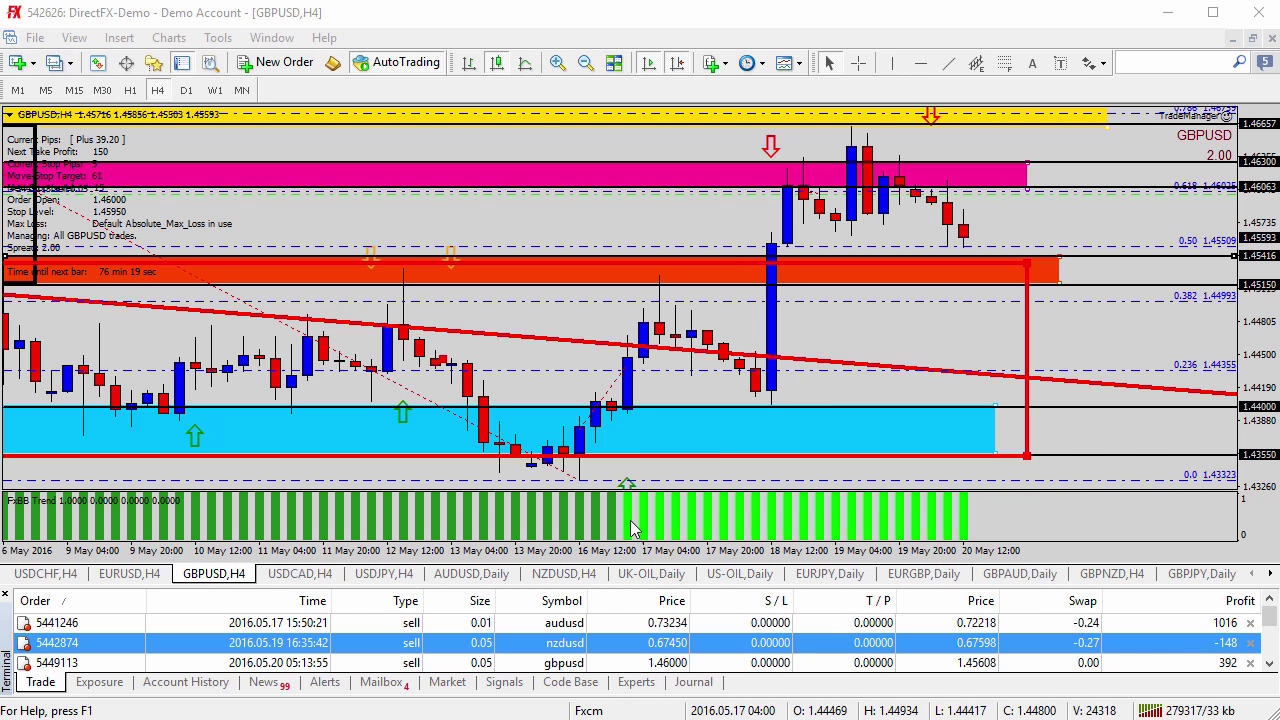
Step: Place a down arrow sign near the pink band on the GBPUSD chart
click(670, 662)
scroll(705, 635, down, 1)
scroll(712, 620, up, 1)
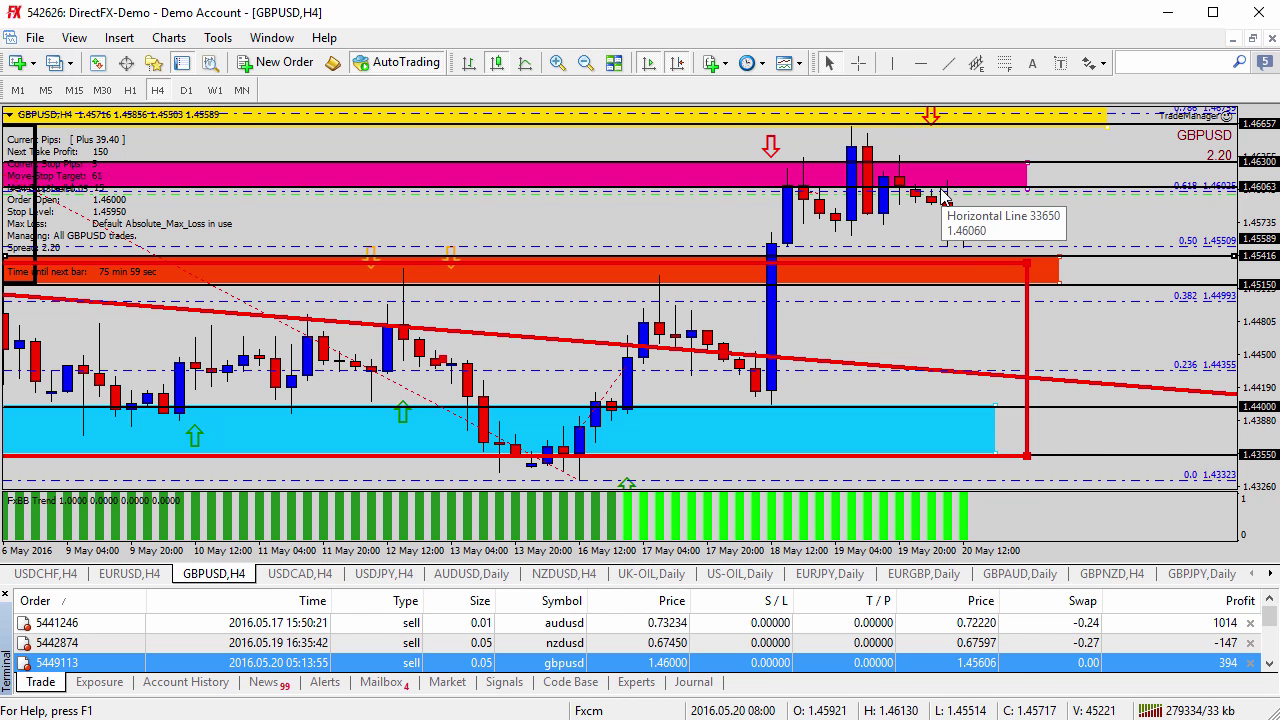
click(1092, 63)
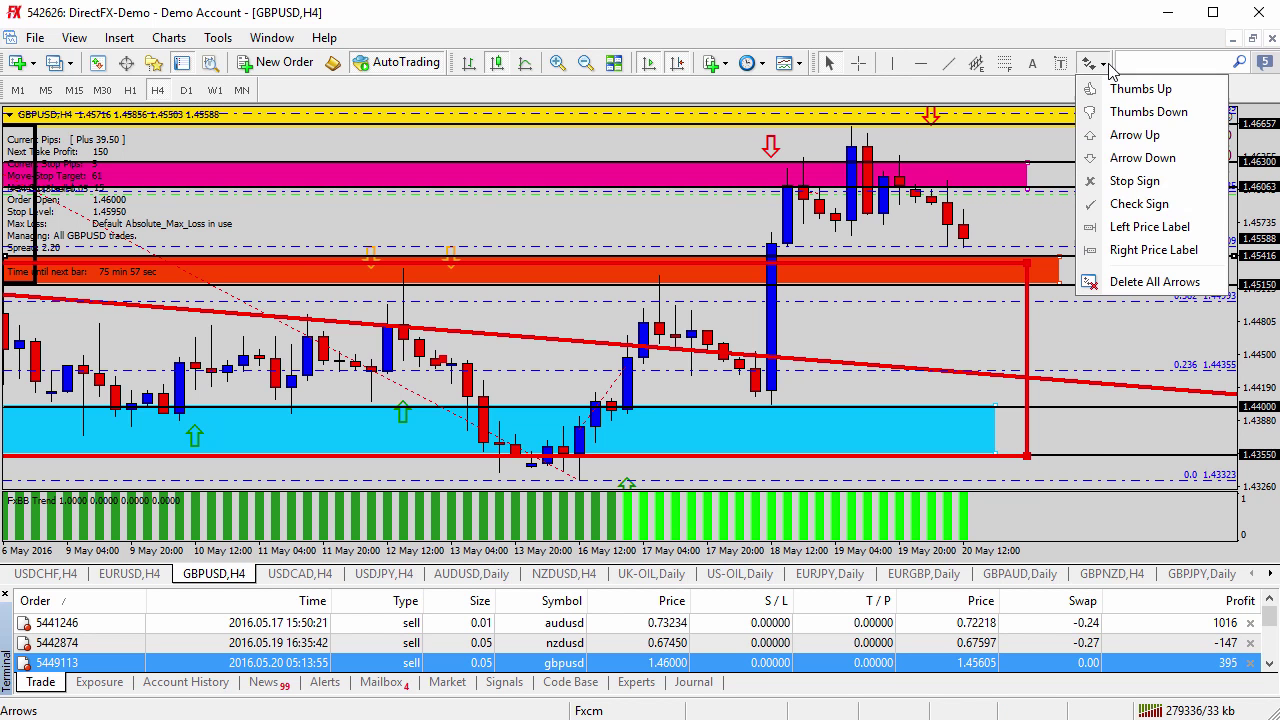
click(1130, 157)
click(966, 163)
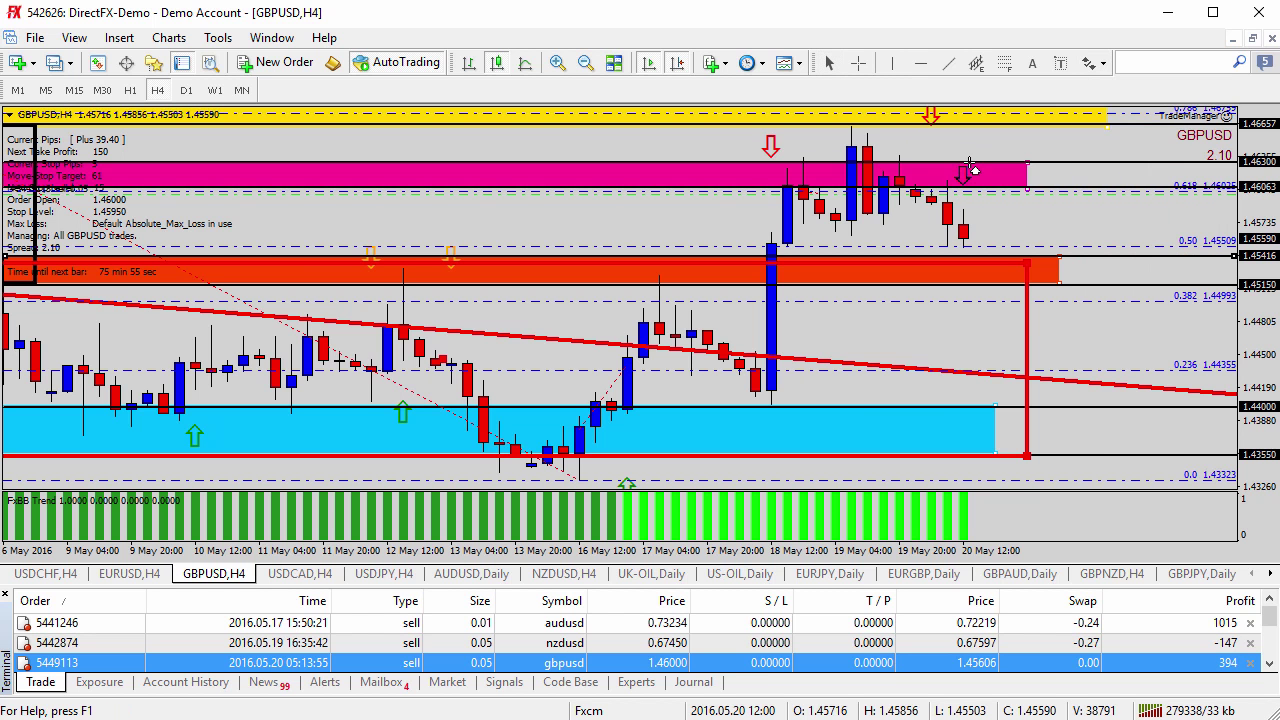
Step: Add an up arrow and a down arrow side by side at the orange band's top
click(1093, 64)
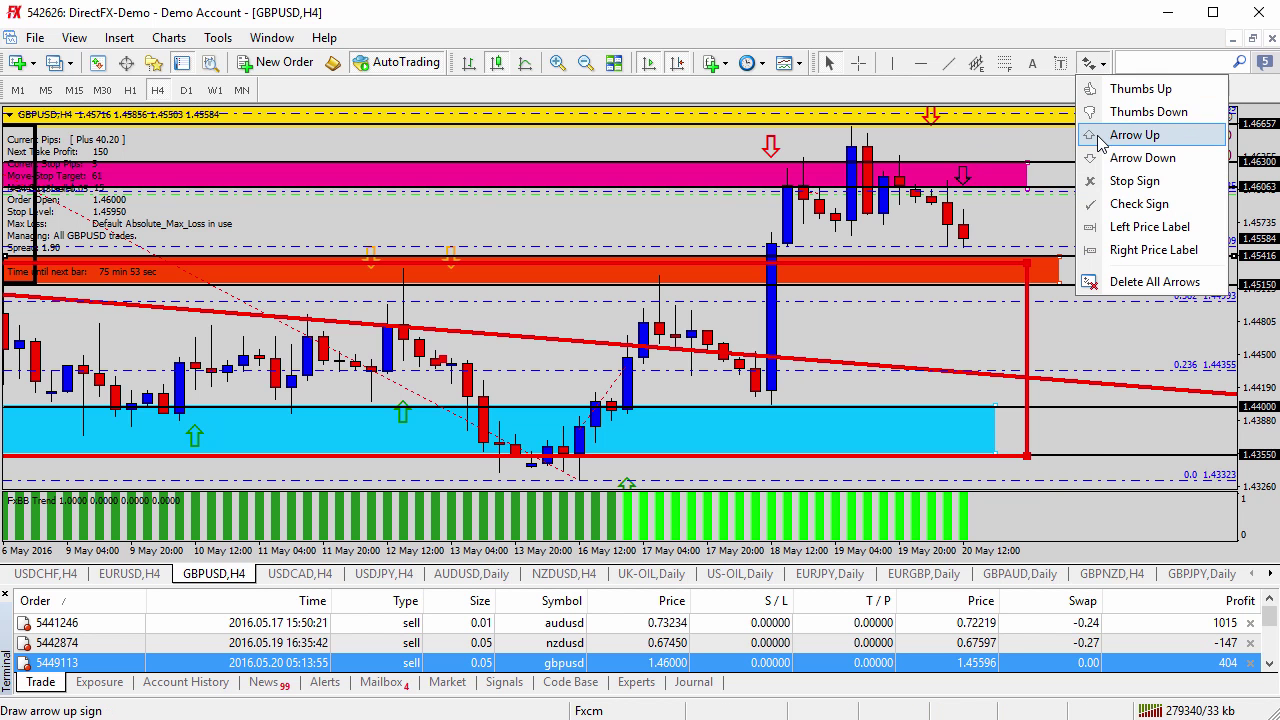
click(1132, 134)
click(982, 254)
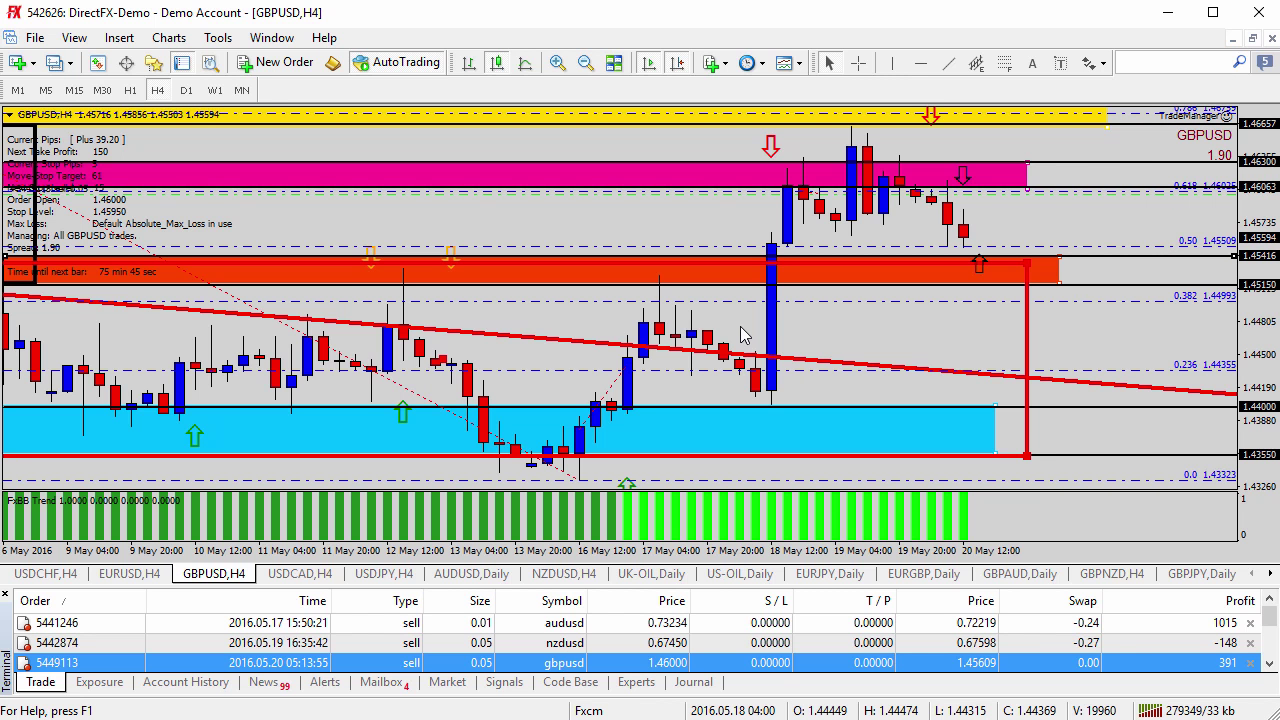
click(1093, 63)
click(1140, 158)
click(978, 270)
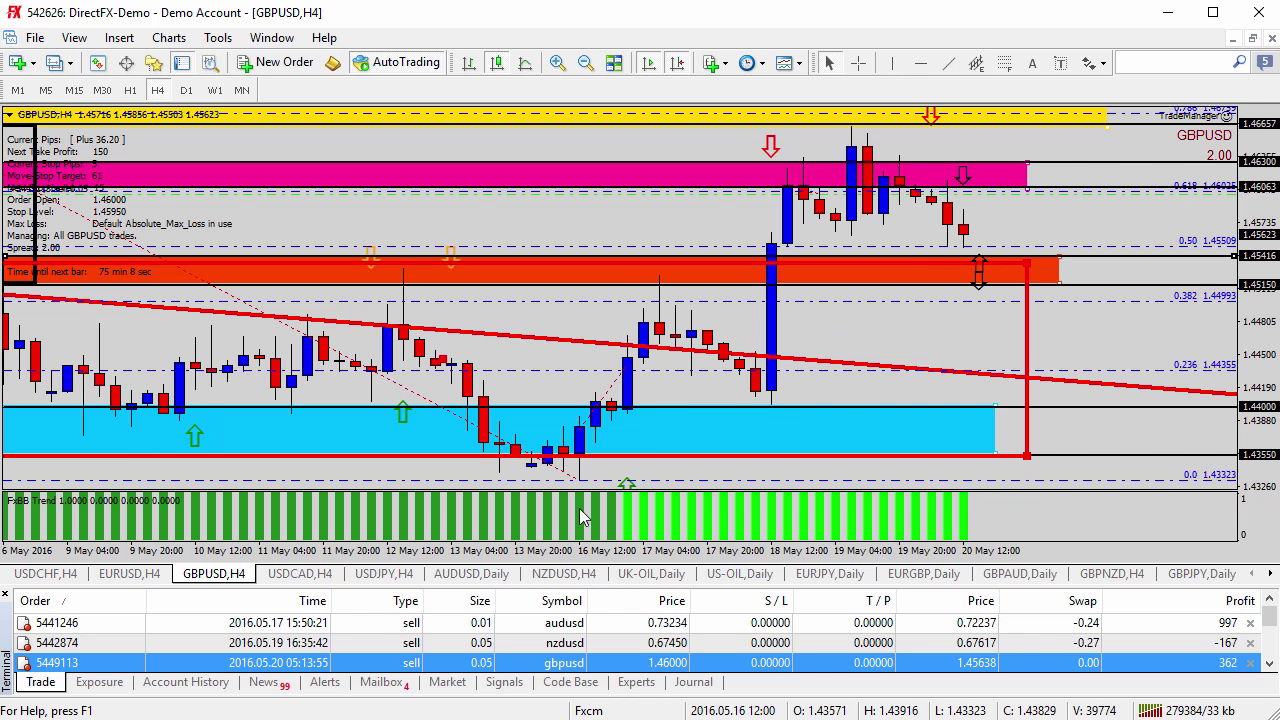
Step: Switch to the NZDUSD H4 chart and nudge its short red line slightly to the right
click(563, 573)
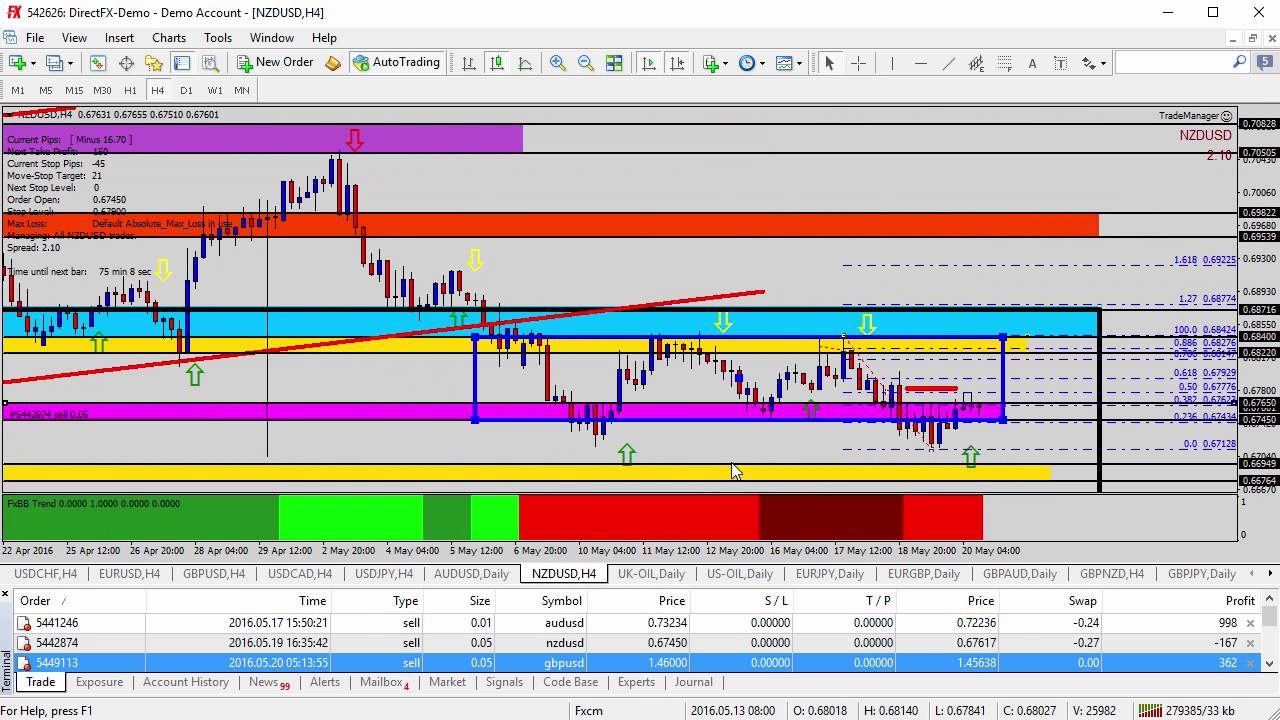
double_click(940, 389)
drag(939, 390, 949, 391)
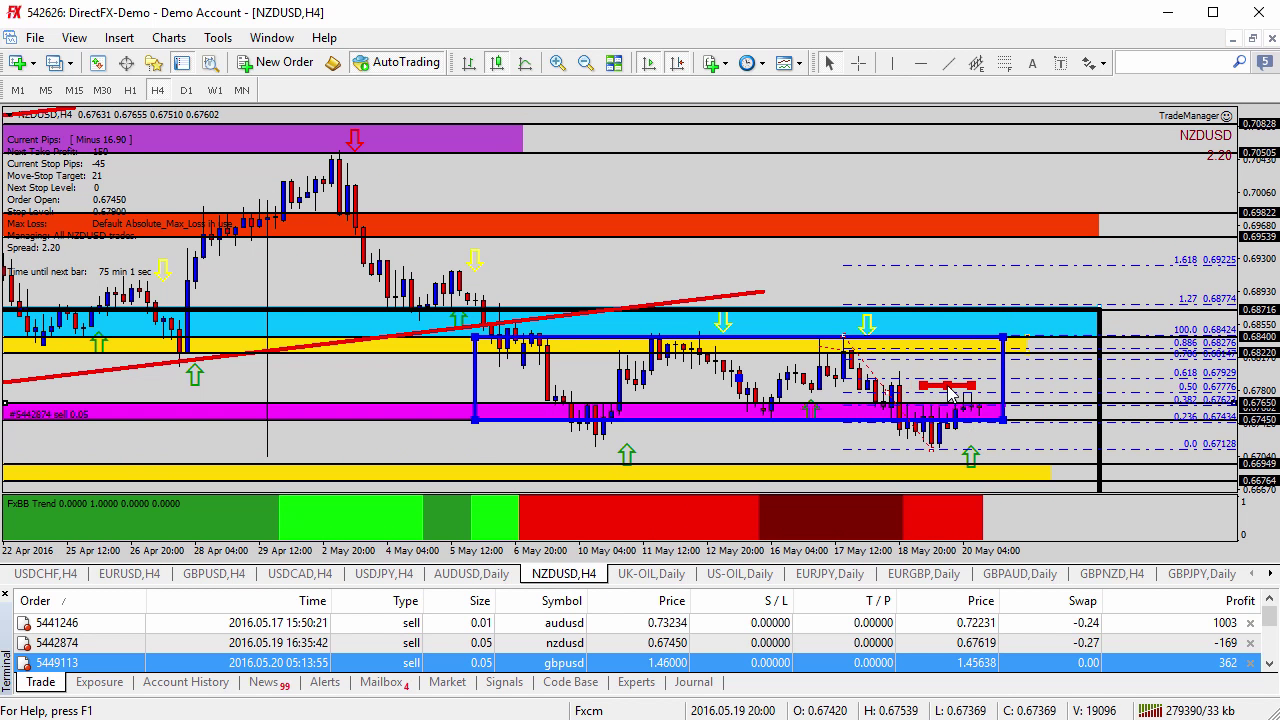
double_click(949, 391)
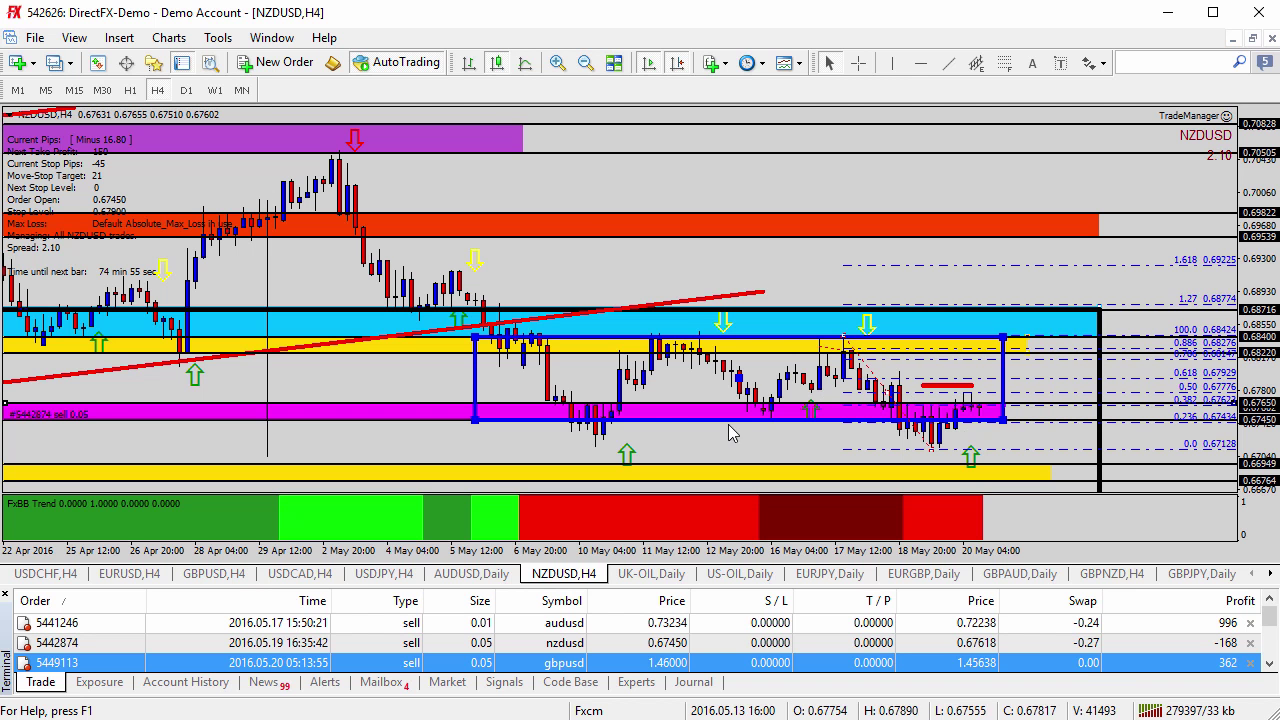
mouse_move(765, 418)
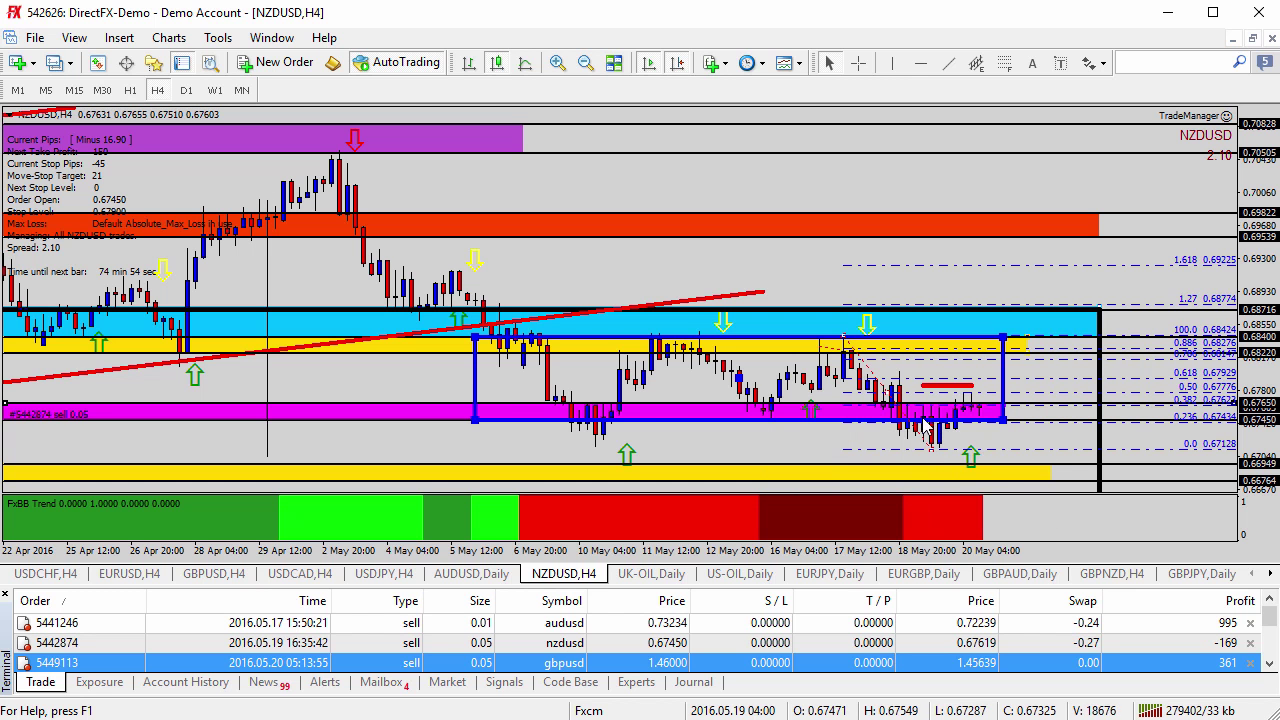
mouse_move(955, 425)
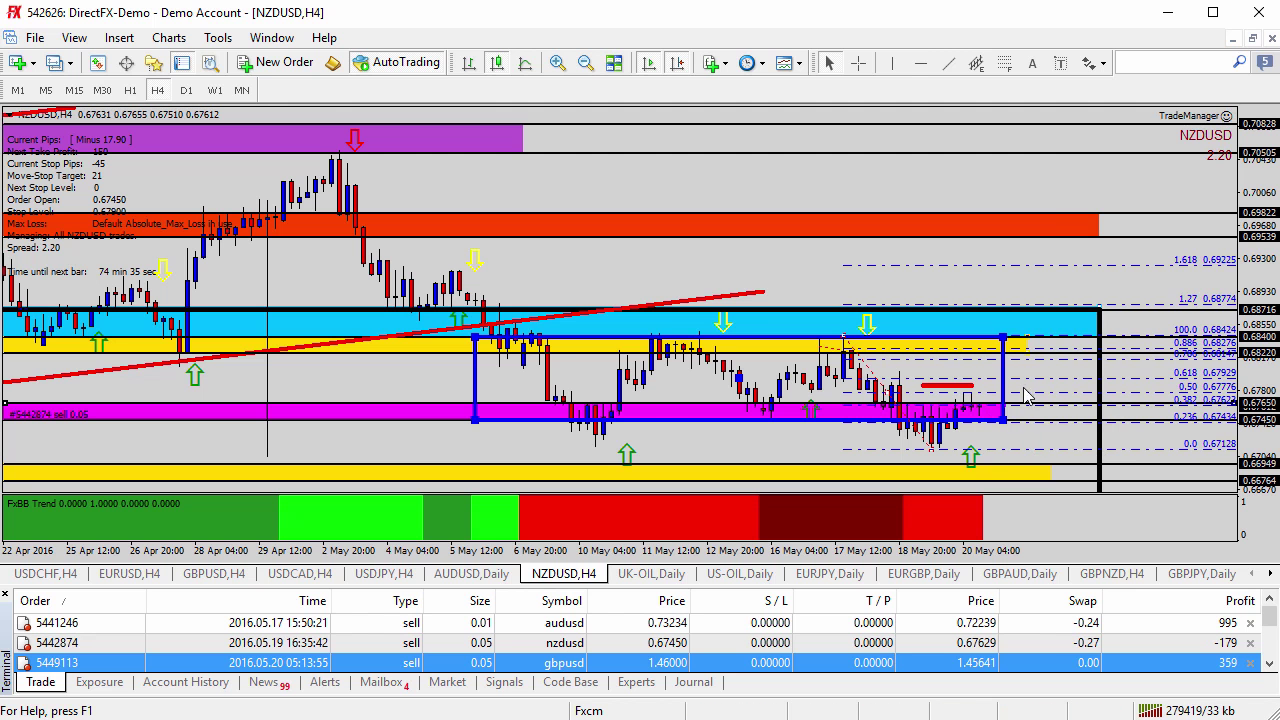
Step: Place a down arrow at the blue box's right edge and an up arrow on the yellow support band
click(1092, 63)
click(1090, 223)
click(998, 413)
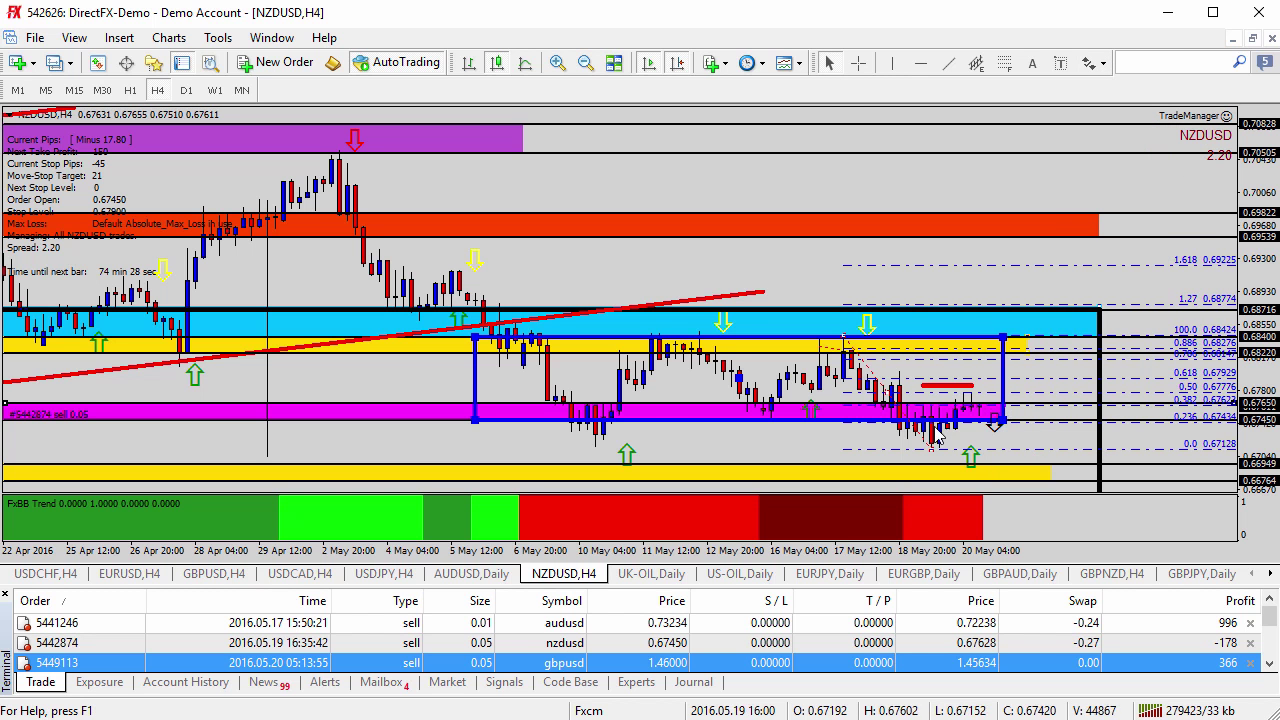
click(1092, 63)
click(1108, 134)
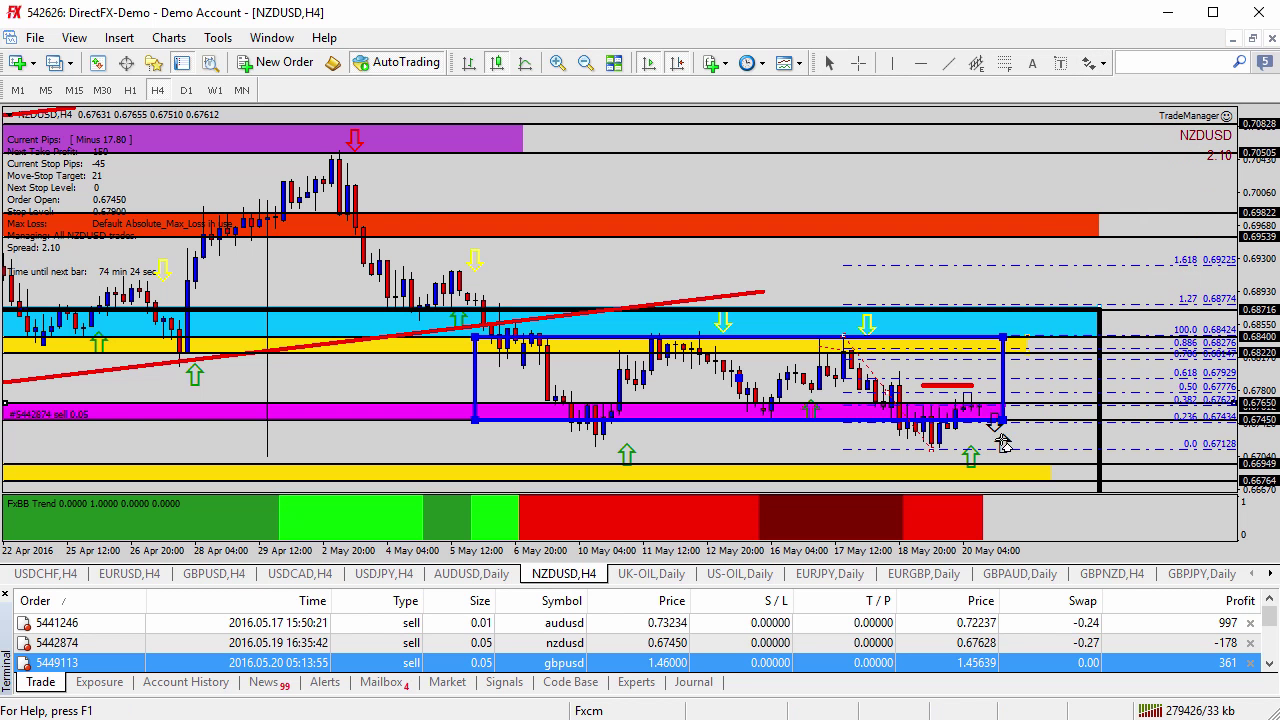
click(1003, 466)
Step: Add a second up arrow above the down arrow, then switch to the AUDUSD daily chart
click(1094, 63)
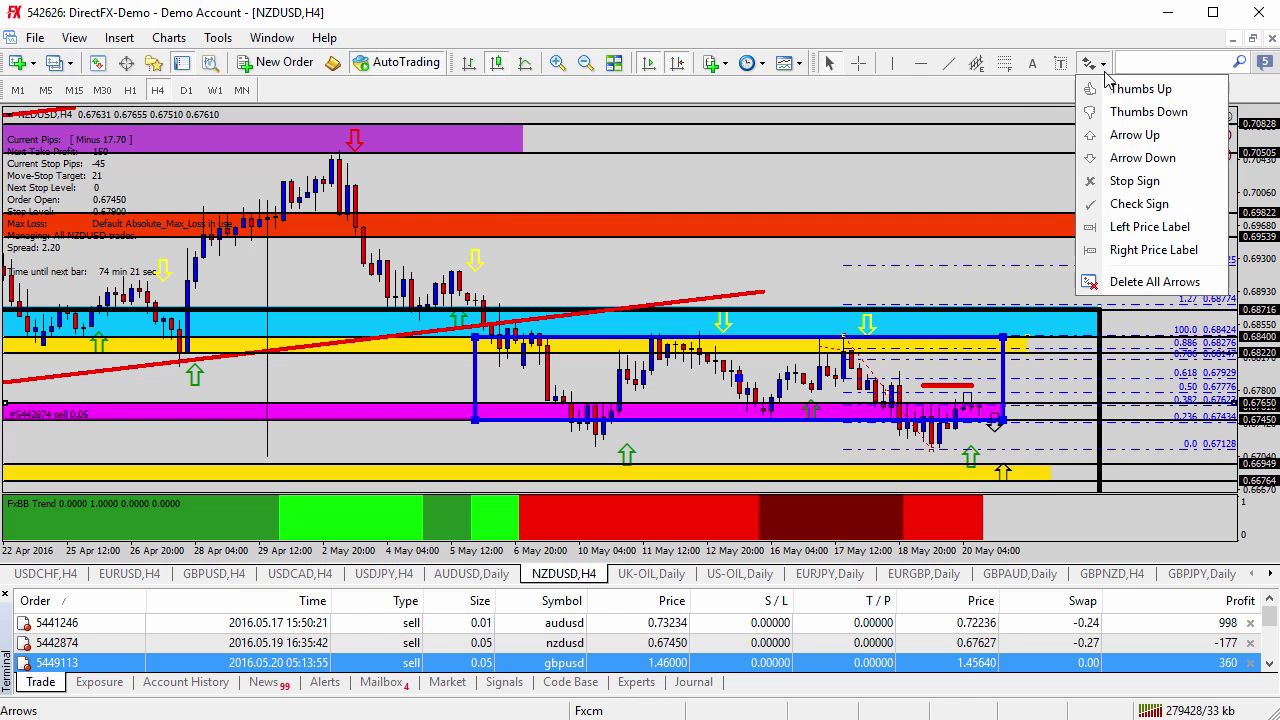
click(1108, 134)
click(995, 405)
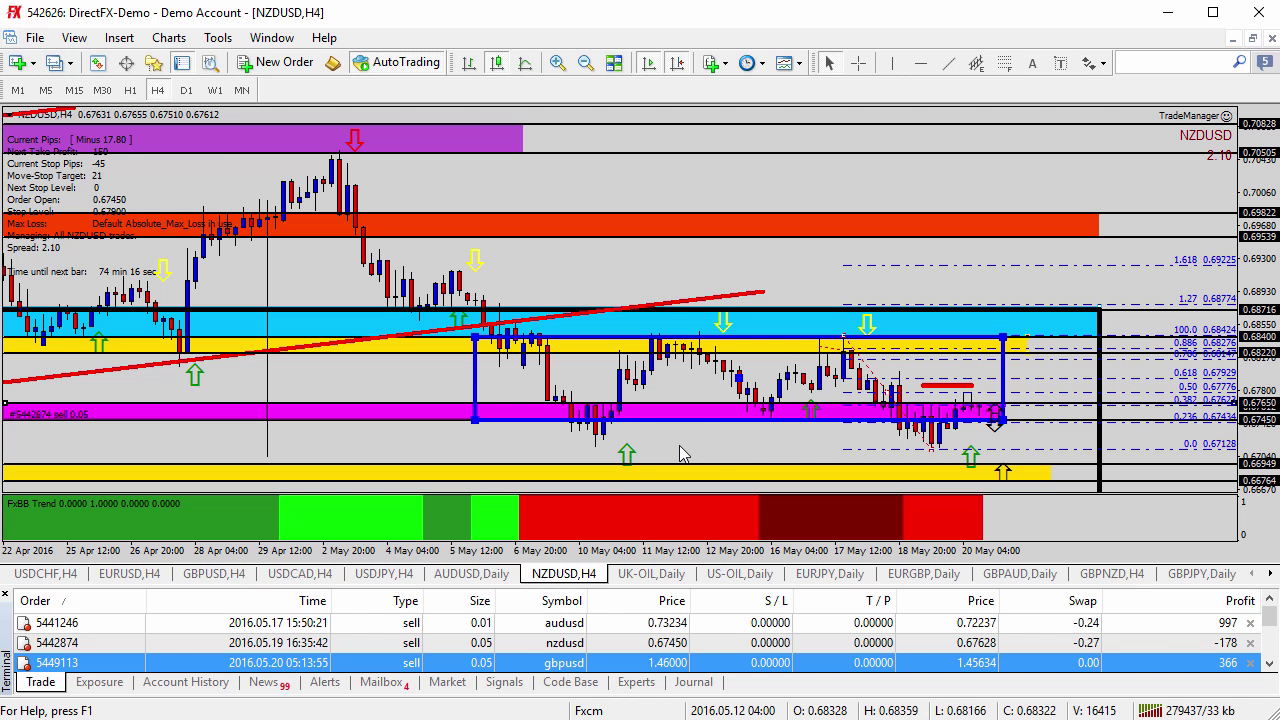
click(484, 574)
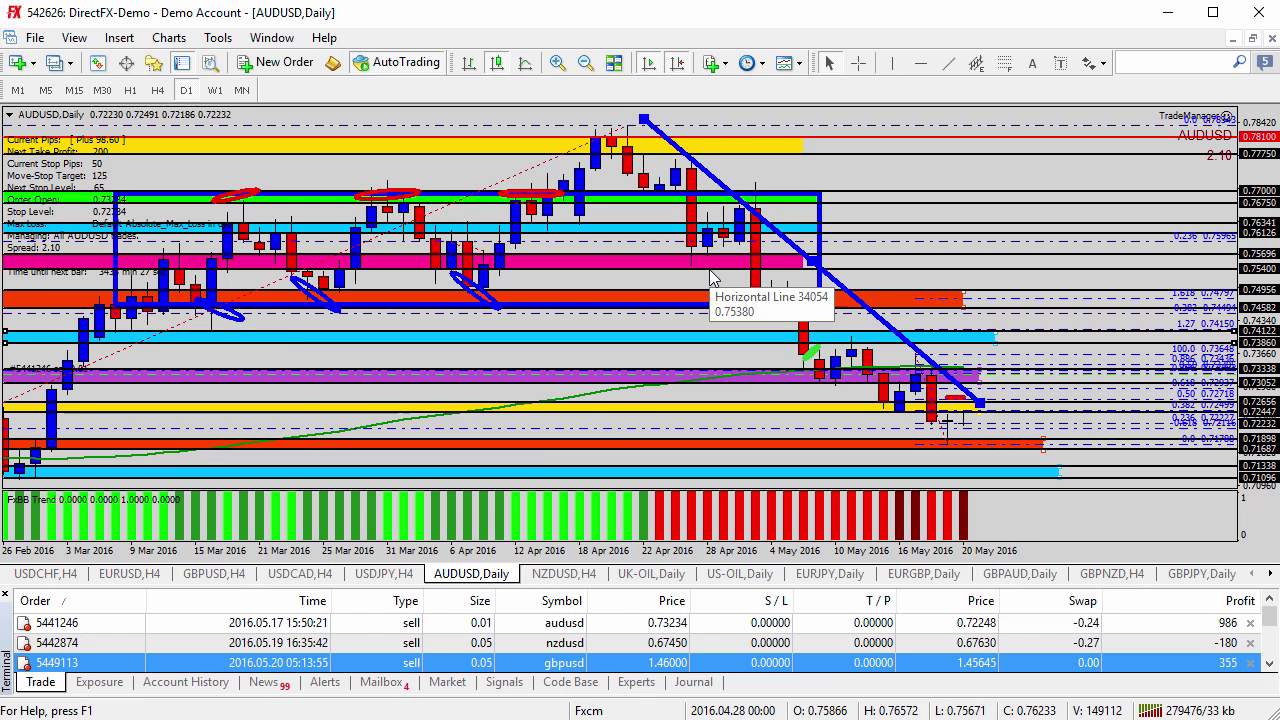
Step: Hide the orders panel and place an up arrow and a down arrow at the lower orange band
click(7, 597)
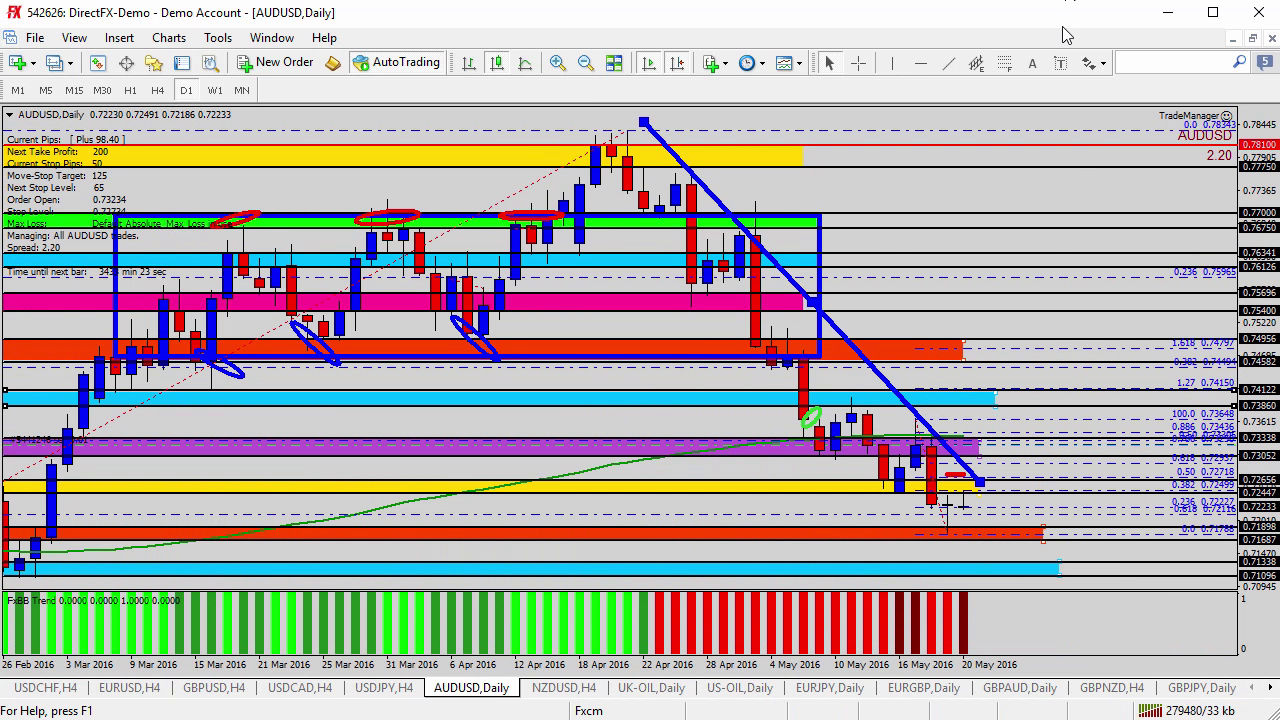
click(1097, 63)
click(1122, 134)
click(983, 524)
click(1098, 64)
click(1098, 163)
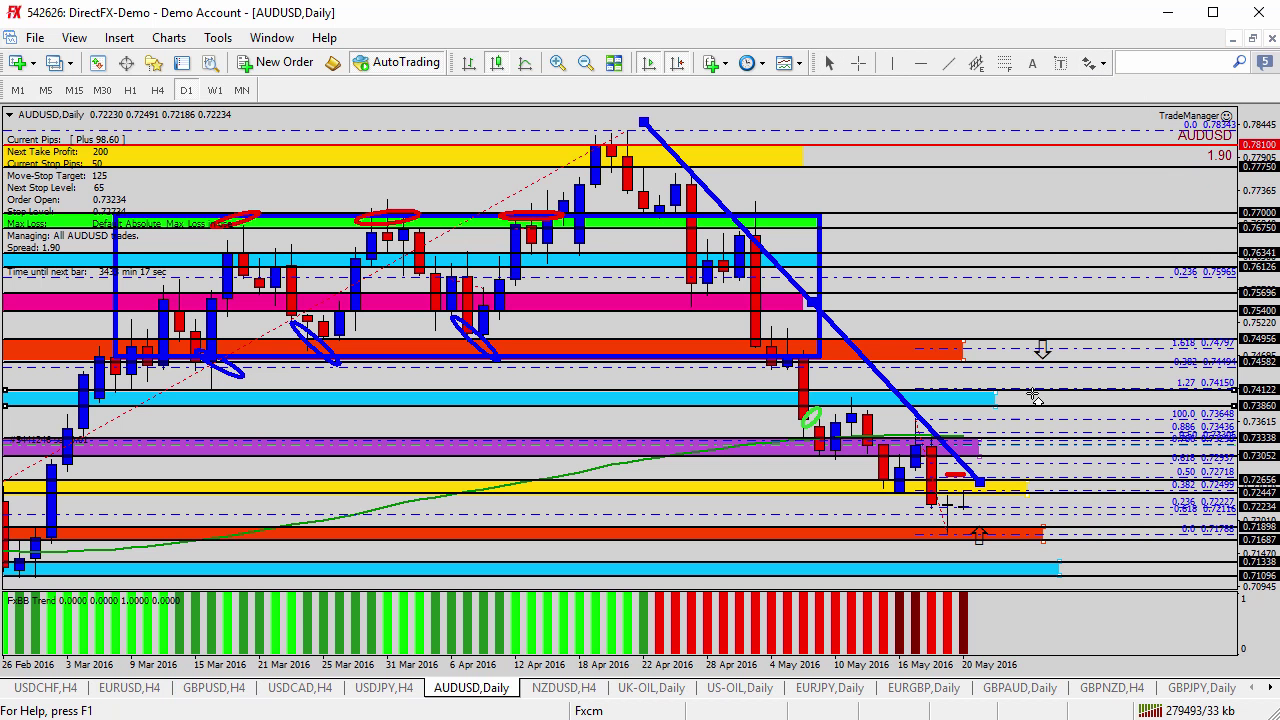
click(979, 483)
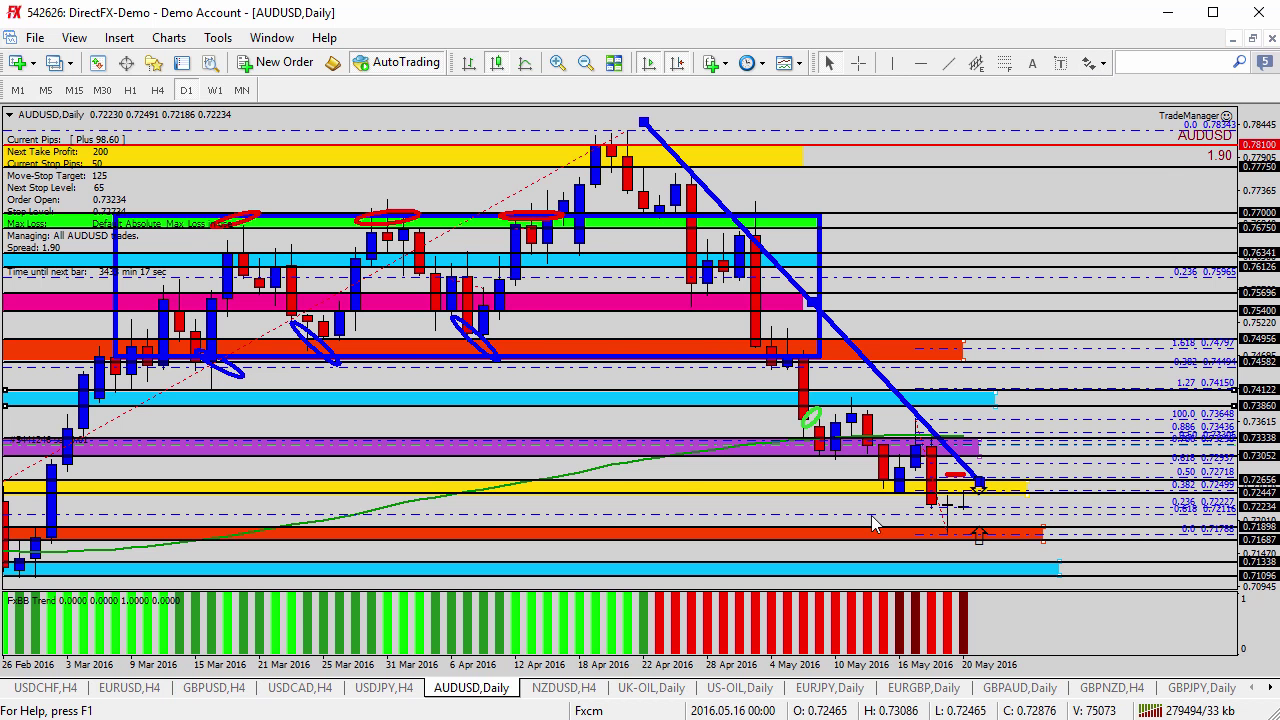
Step: Zoom in, compress the price scale and add a down arrow beside the lower up arrow
click(557, 62)
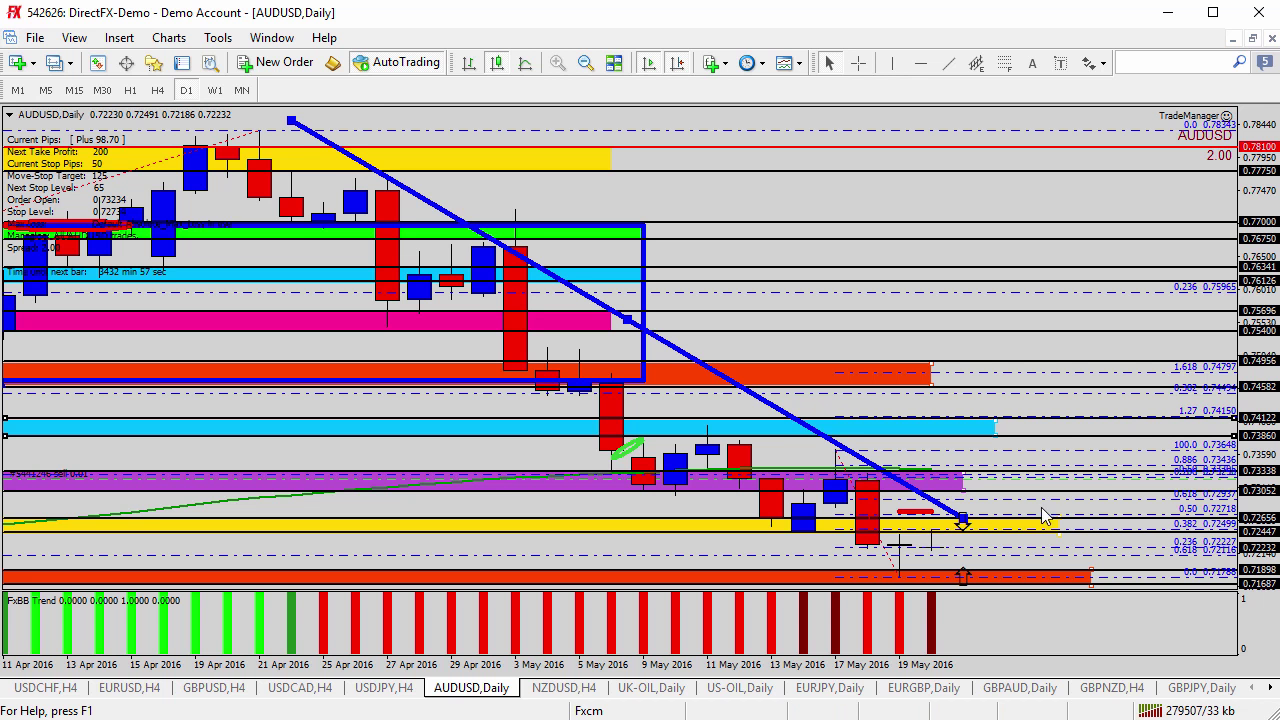
drag(1255, 442, 1258, 455)
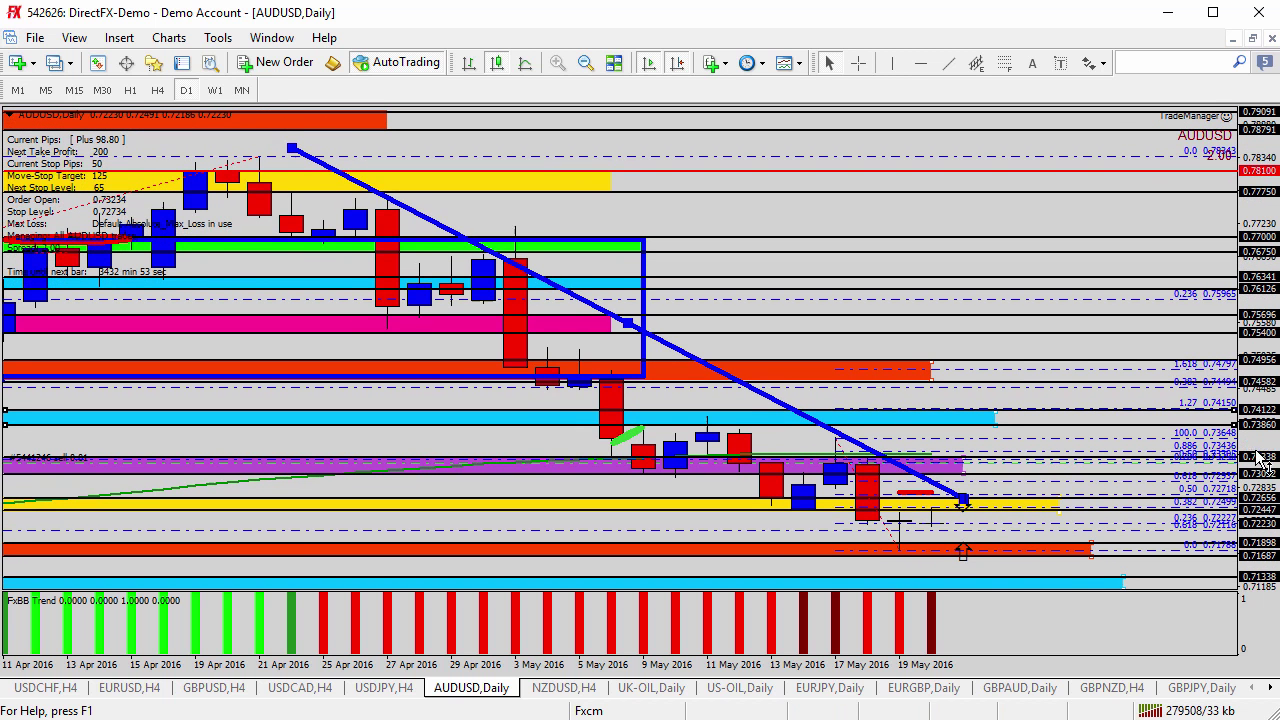
click(1095, 62)
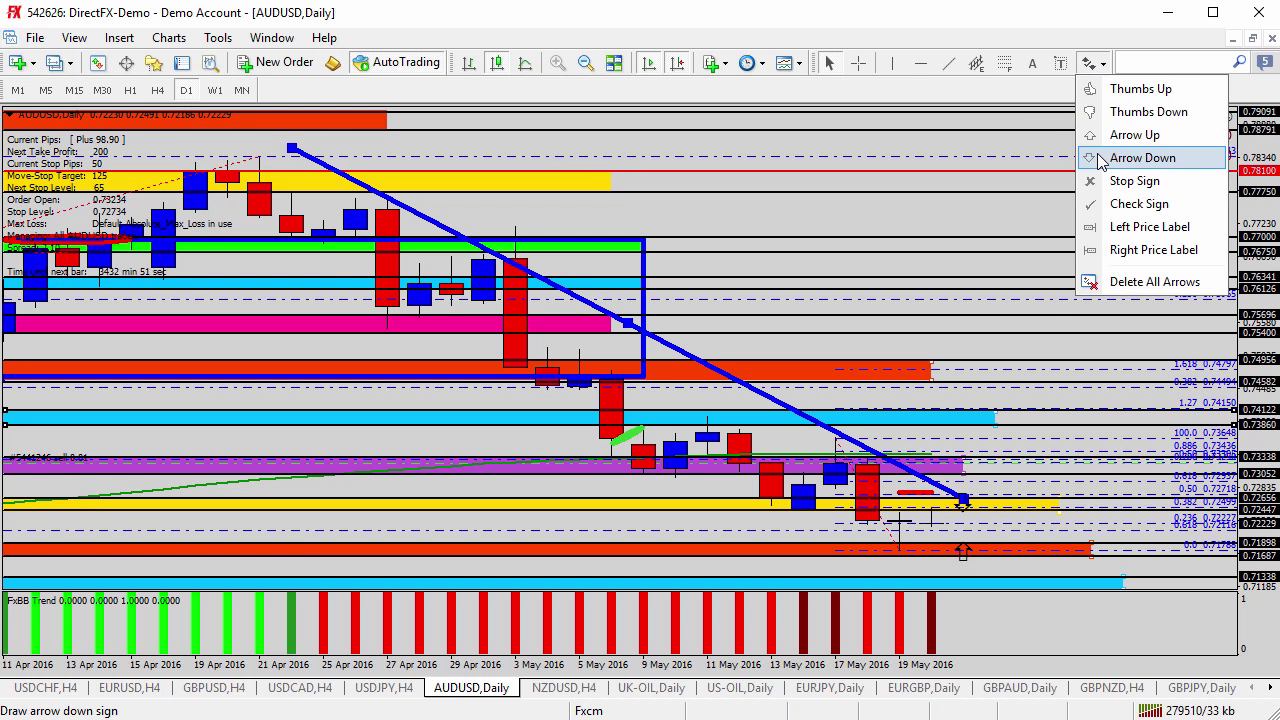
click(1140, 158)
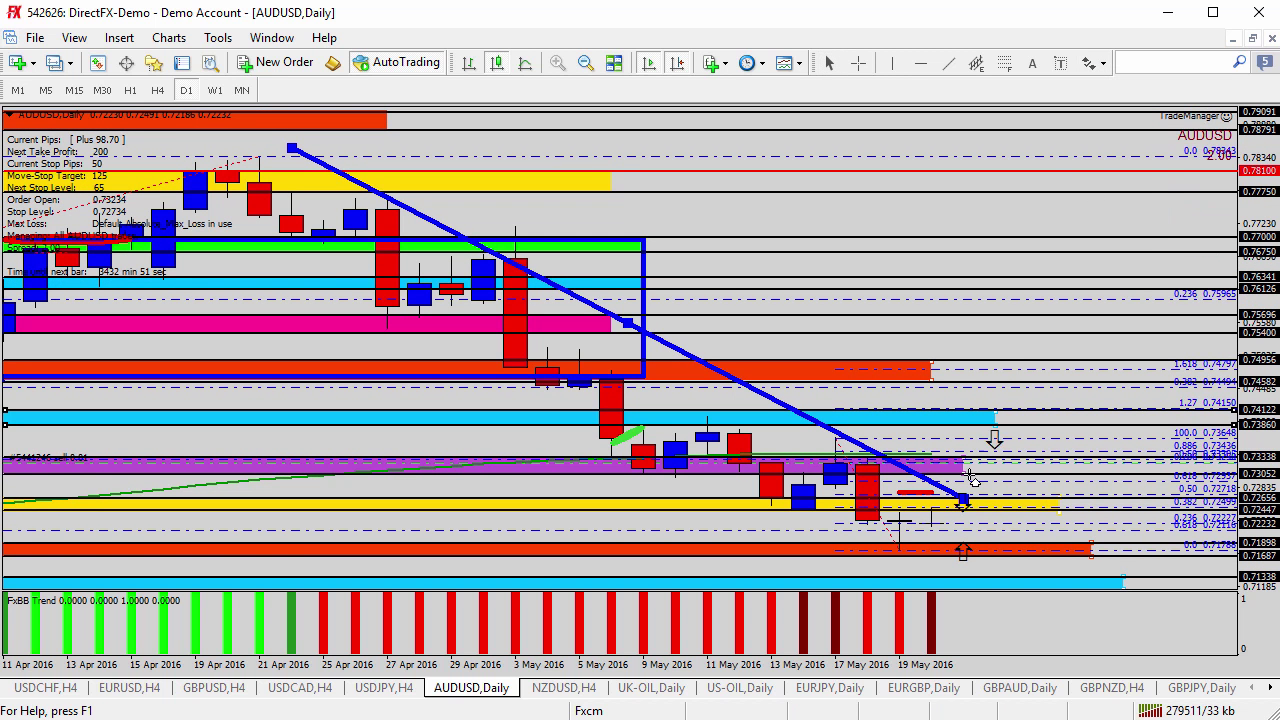
click(963, 553)
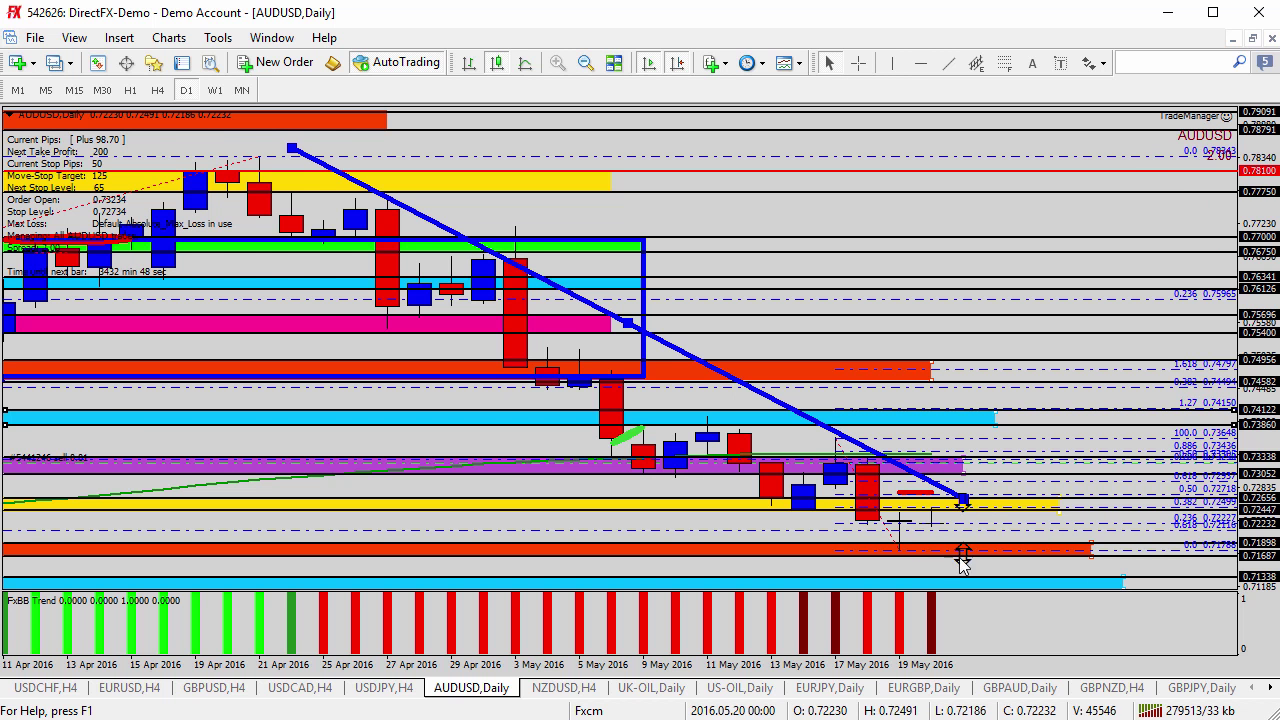
drag(1266, 512, 1266, 482)
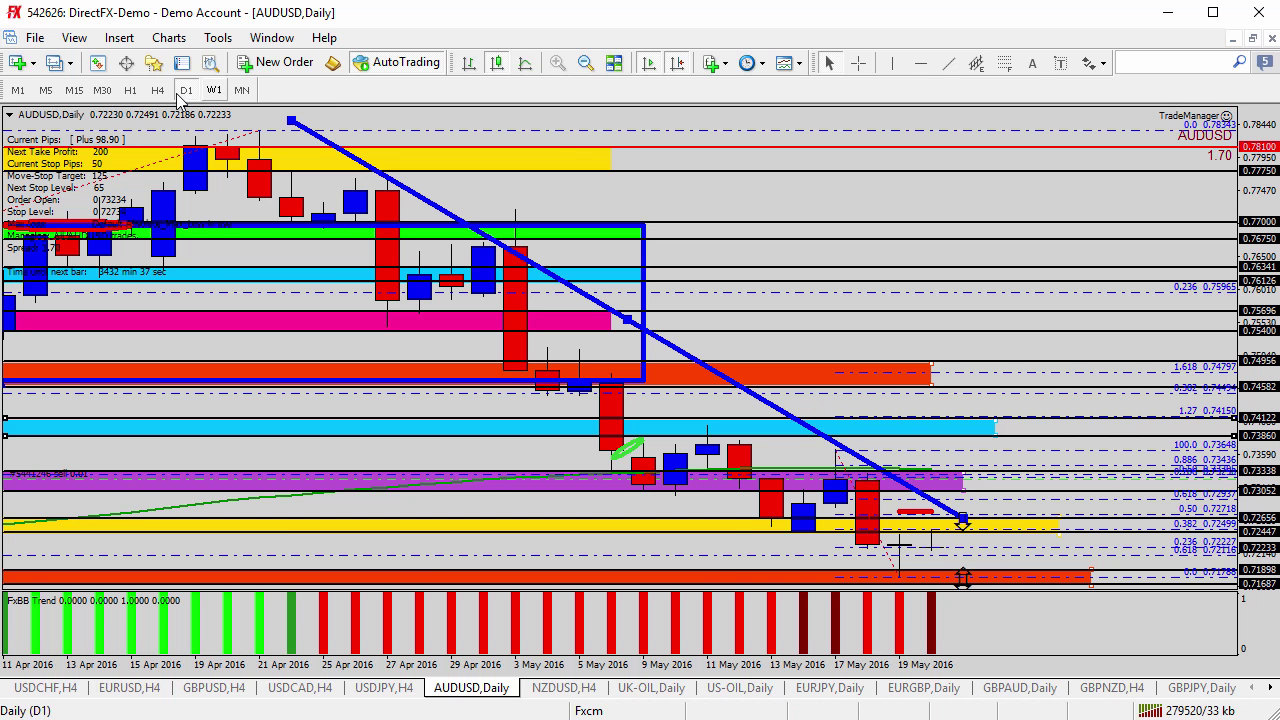
Step: Switch AUDUSD to H4, move the down arrow onto the yellow band and slide the red line right
click(157, 90)
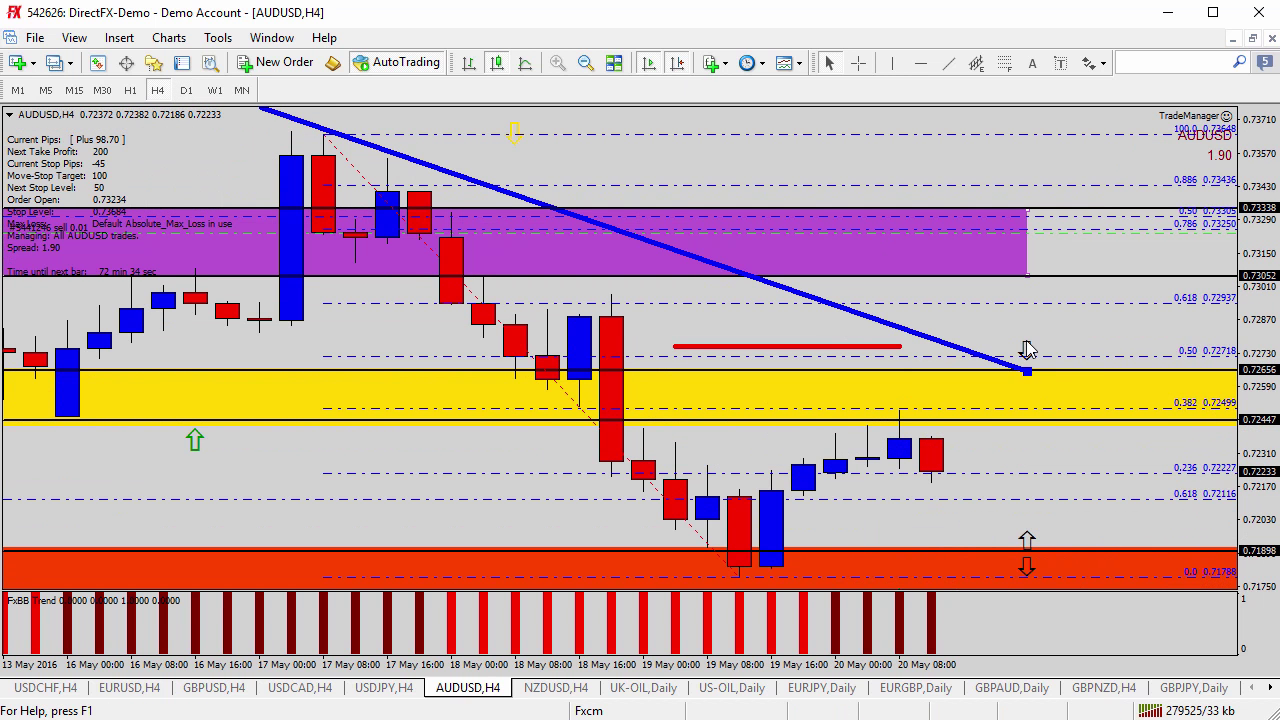
drag(1028, 350, 995, 408)
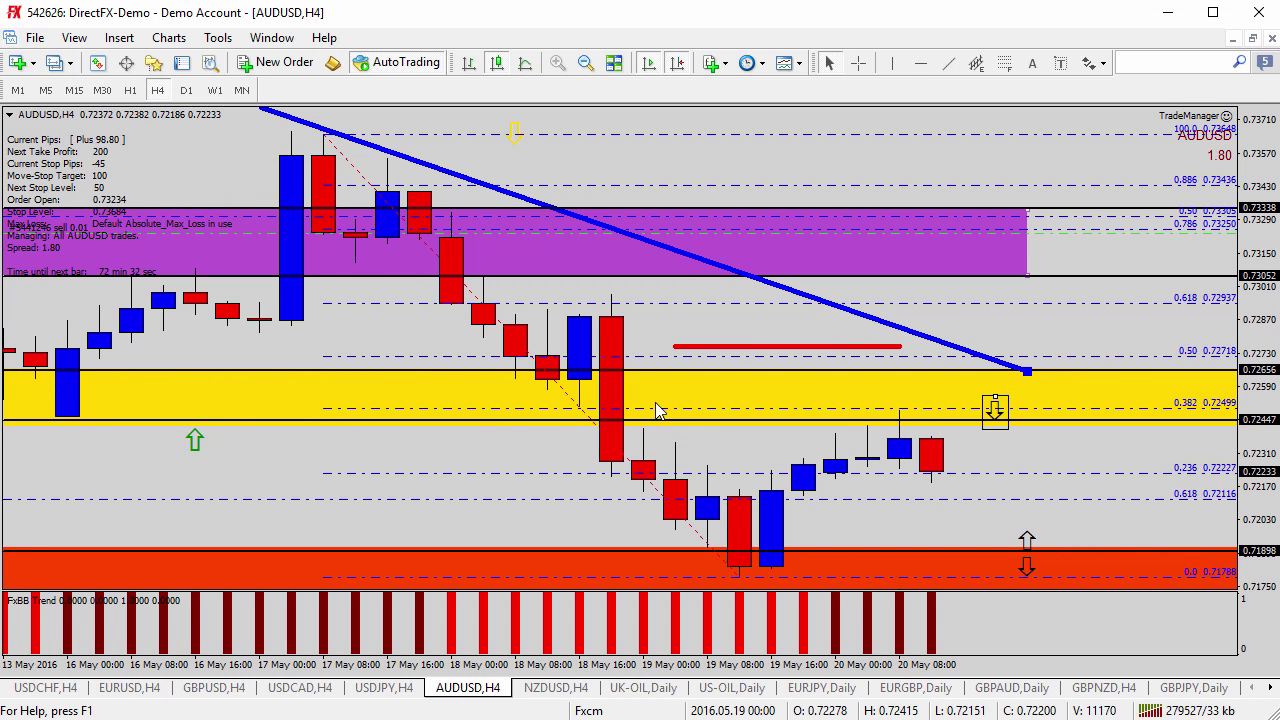
double_click(786, 348)
drag(786, 348, 947, 349)
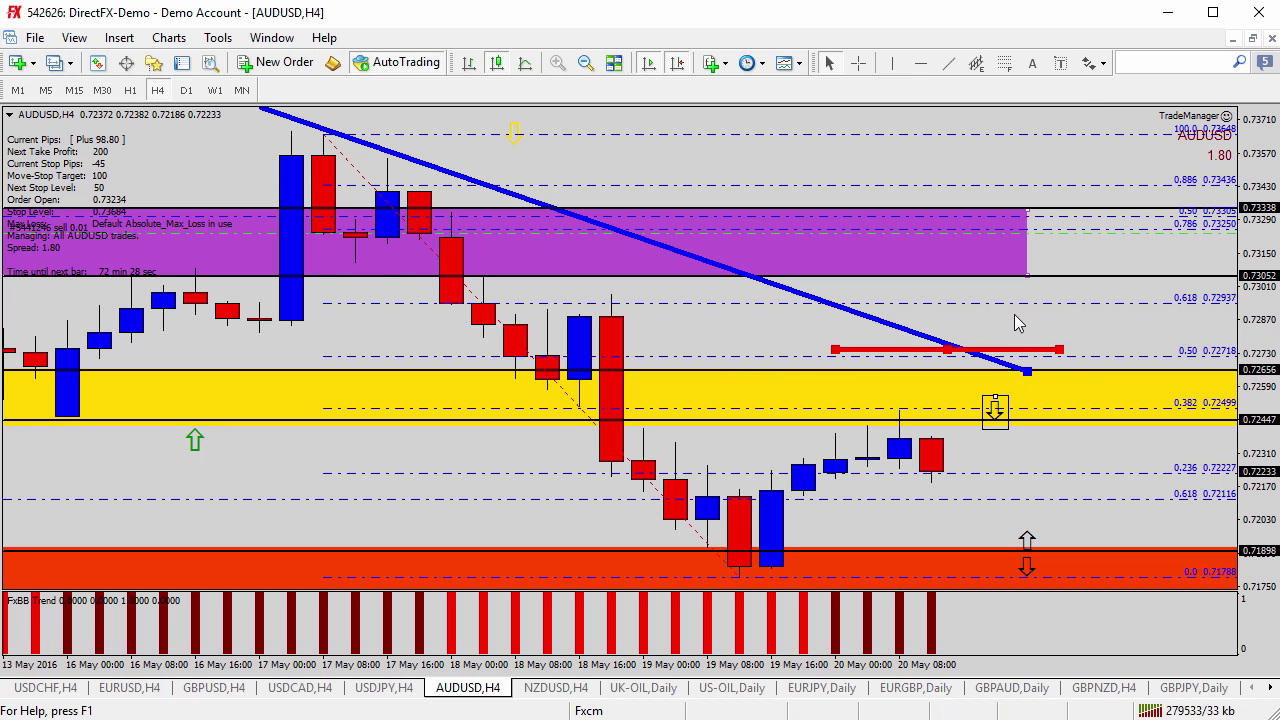
Step: Add an up arrow near the blue trendline's end and compress the price scale
click(1094, 62)
click(1125, 131)
click(998, 364)
double_click(992, 408)
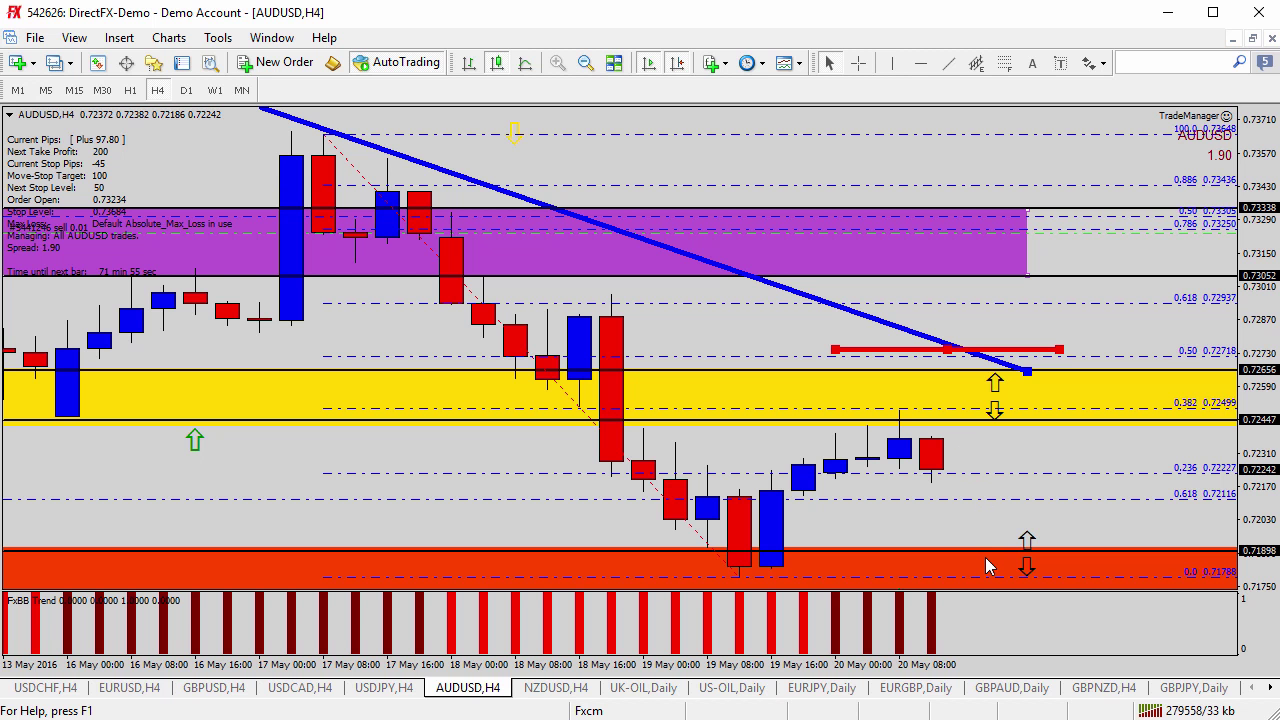
drag(1245, 465, 1254, 488)
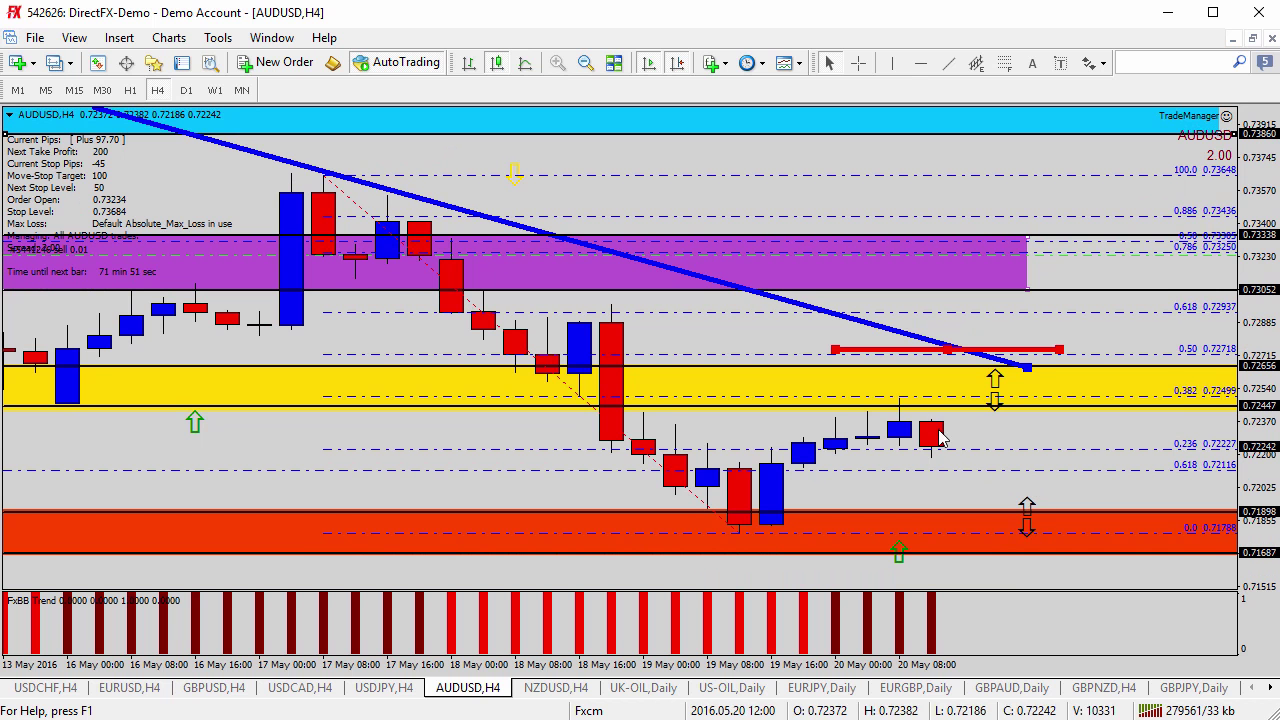